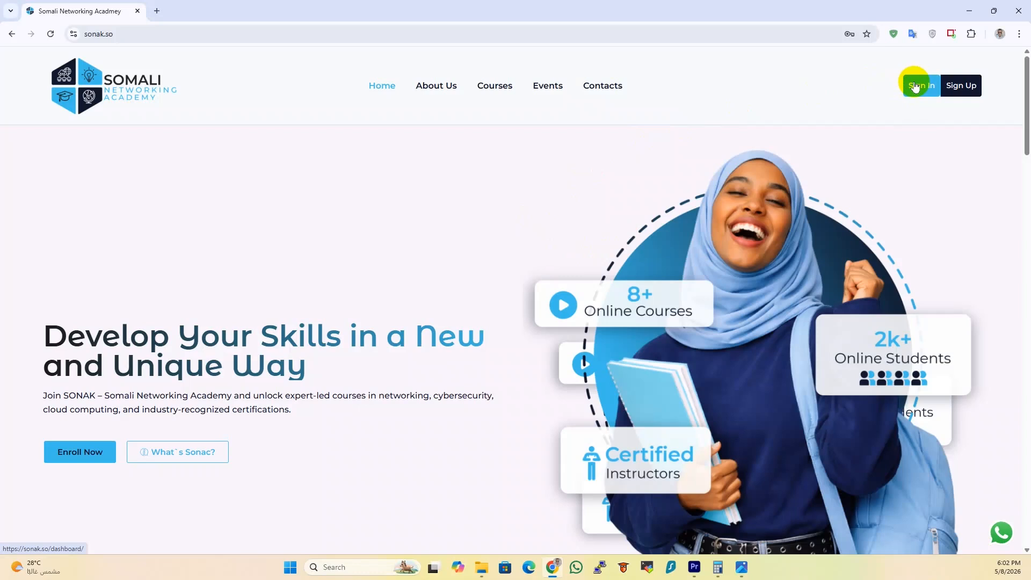
Sign in with the Google account, note that no courses are enrolled, and open All Courses
left_click(918, 87)
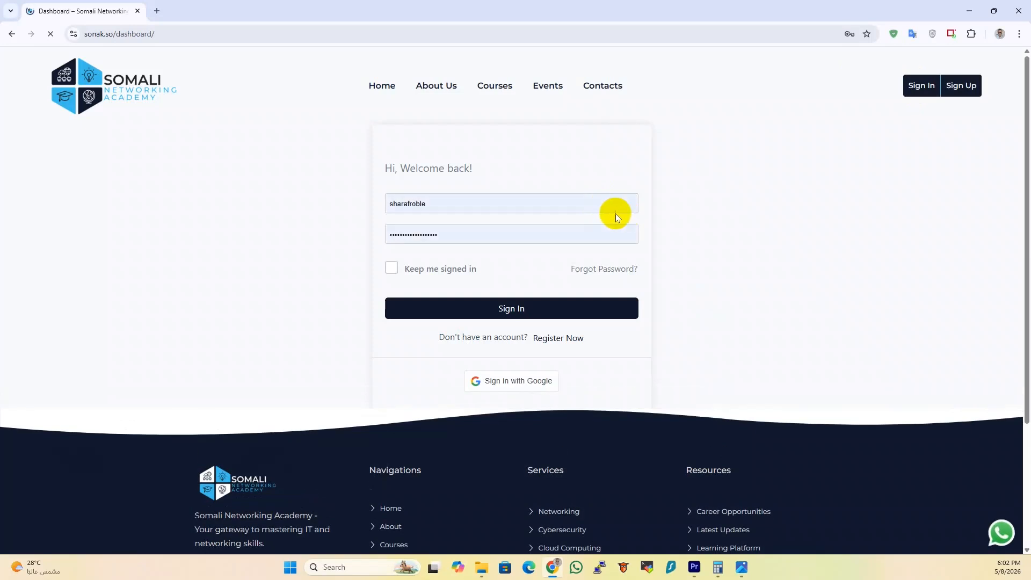
scroll(521, 318, "down", 1)
scroll(521, 318, "down", 1)
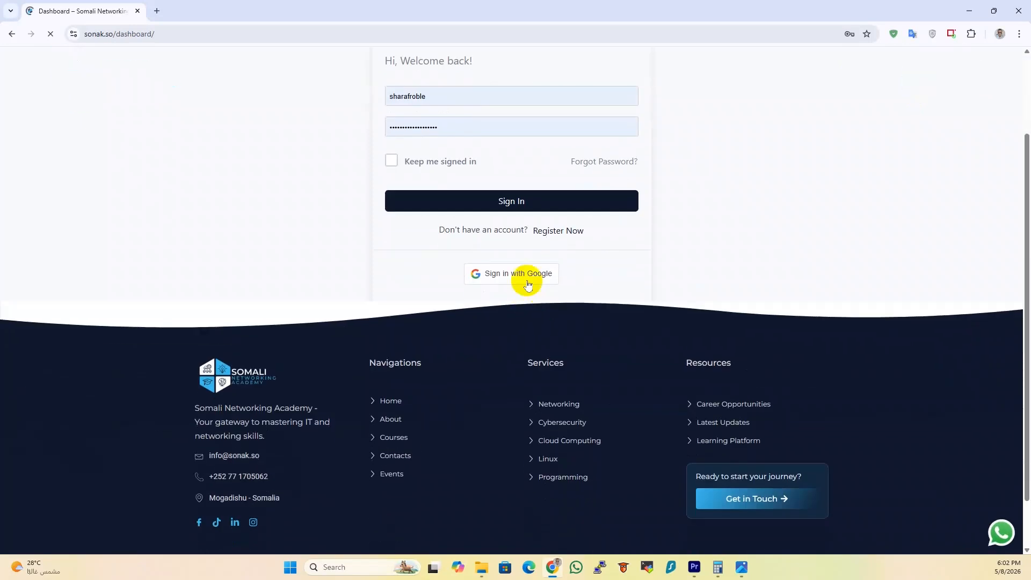
left_click(493, 276)
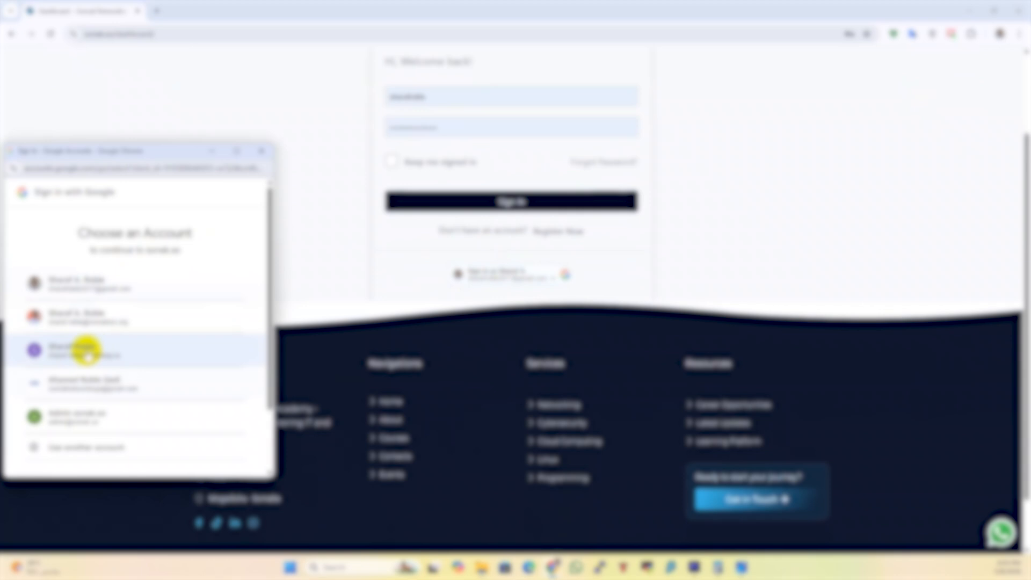
left_click(86, 353)
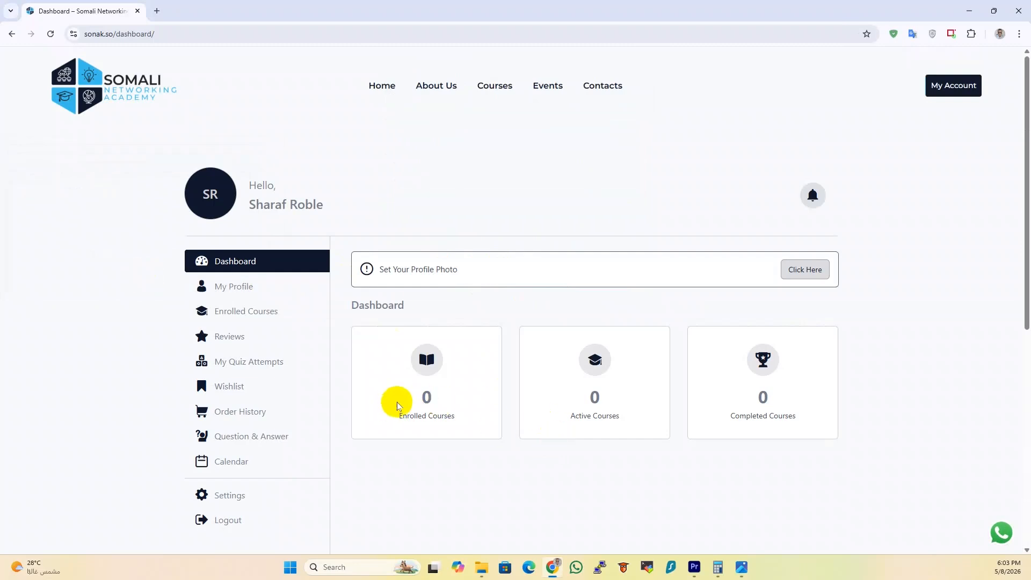
left_click_drag(433, 398, 410, 400)
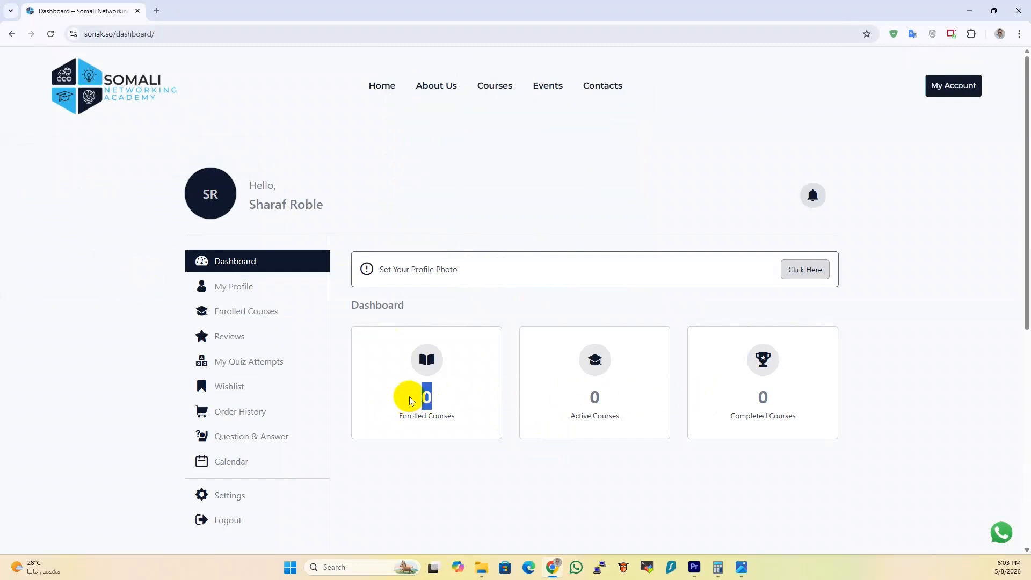
left_click(495, 87)
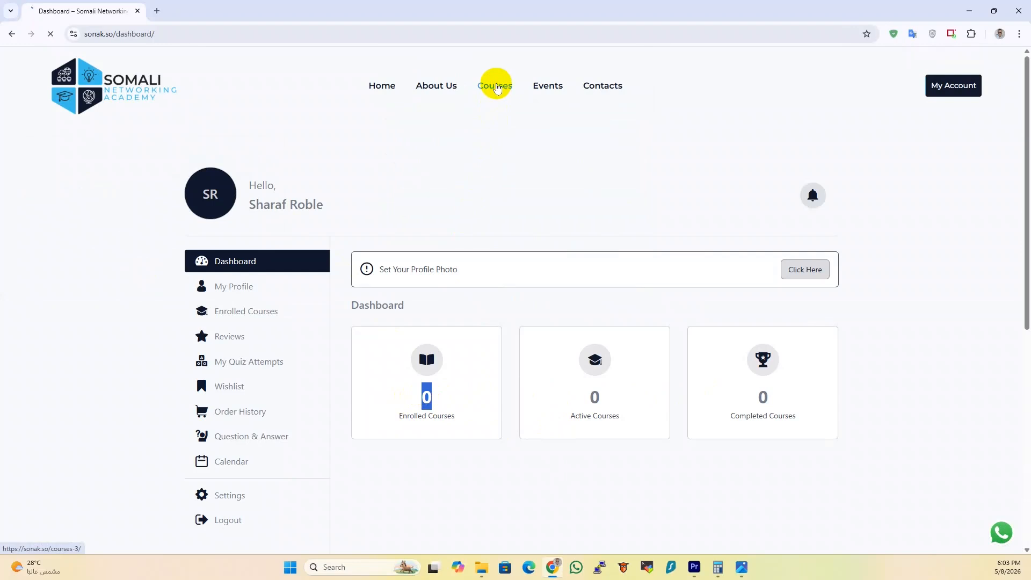
Show the sonak_poster_may26.png poster with the MAY26 60%-off coupon in Photos
left_click(742, 567)
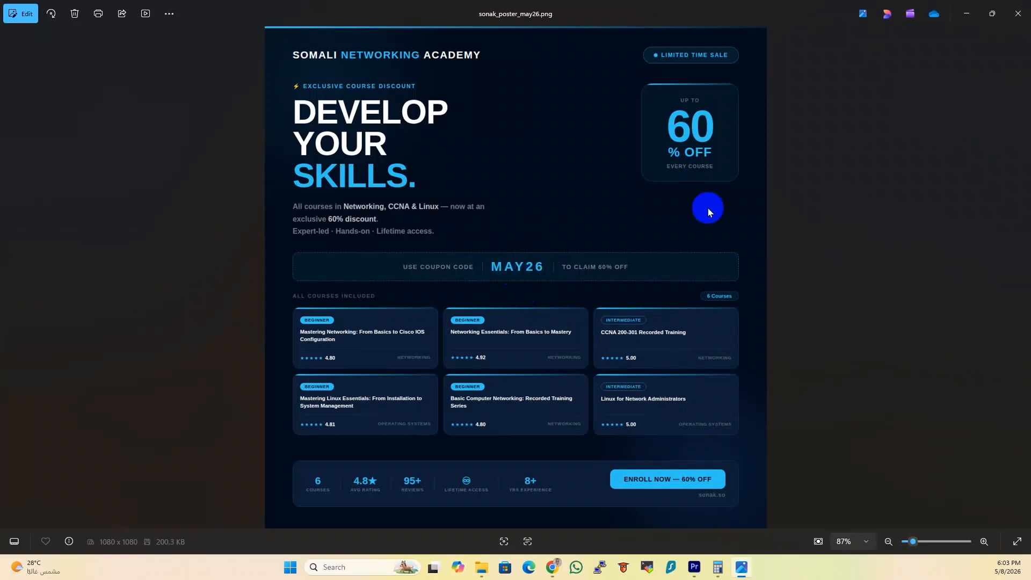
Return to the catalogue and open the cart holding Mastering Networking at $9.99
left_click(967, 13)
scroll(500, 243, "down", 2)
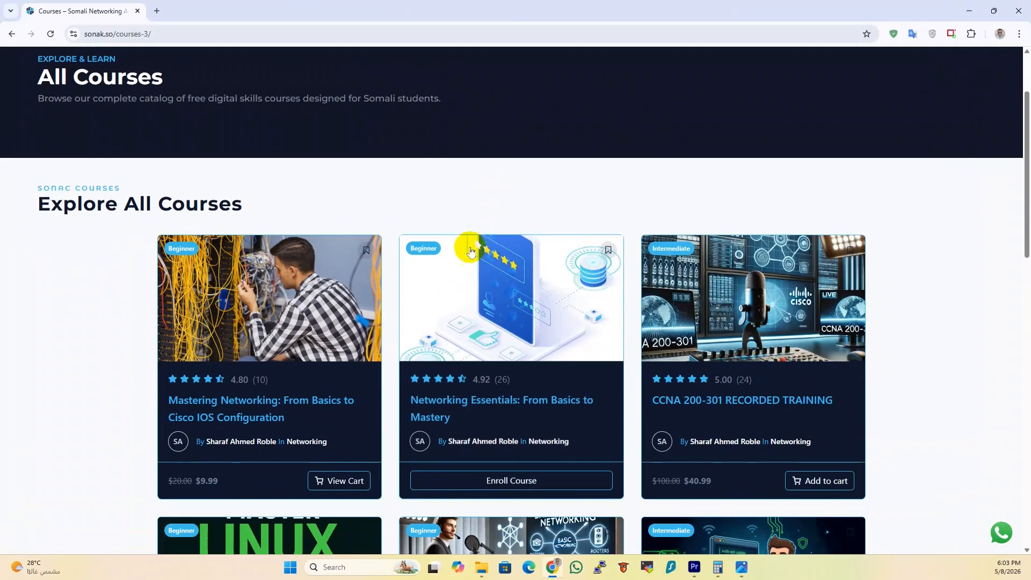
scroll(329, 392, "down", 1)
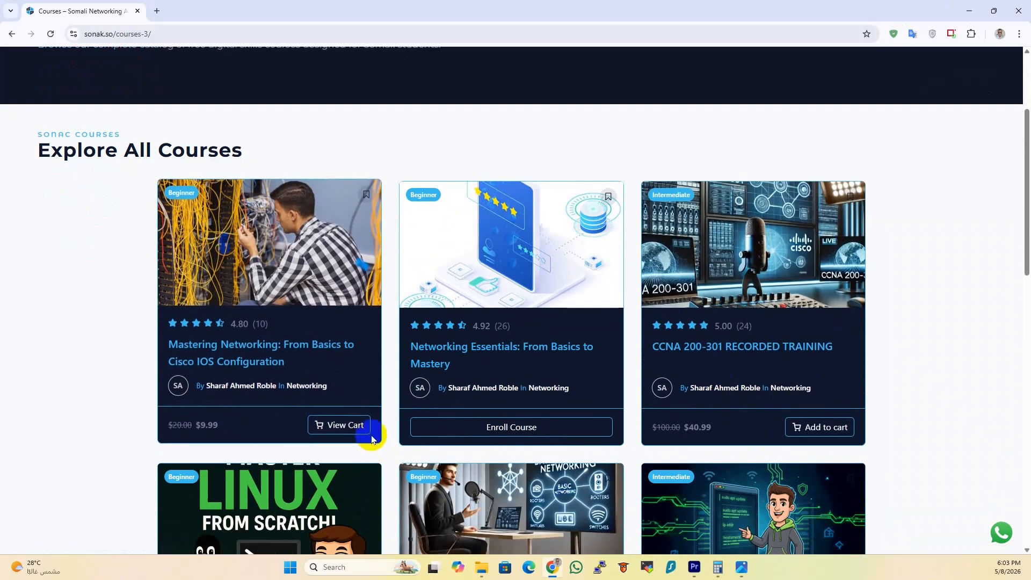
left_click(307, 430)
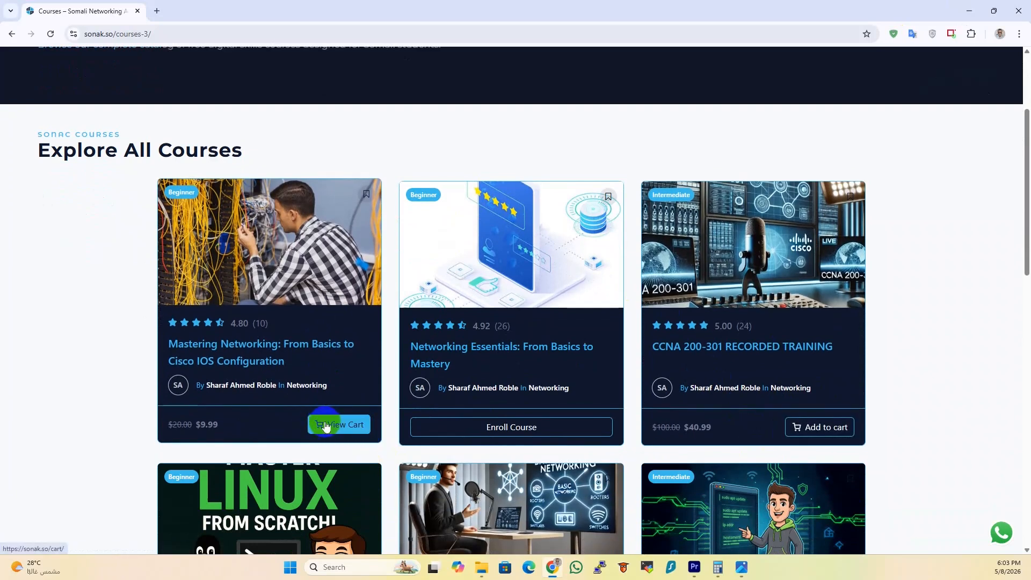
left_click(332, 426)
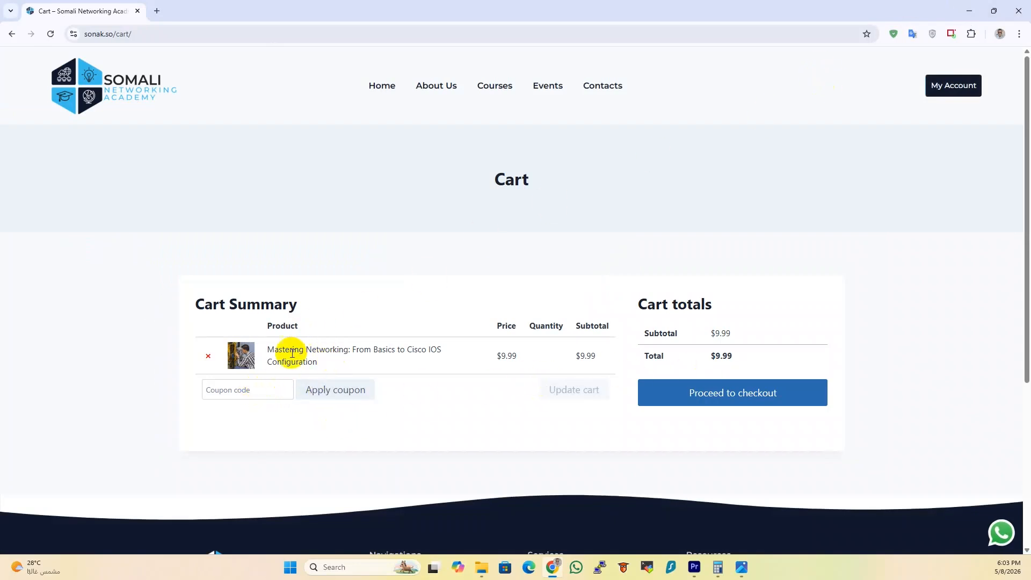
Apply coupon MAY26 to the cart holding Mastering Networking at $9.99
left_click_drag(318, 362, 263, 343)
left_click_drag(708, 356, 734, 355)
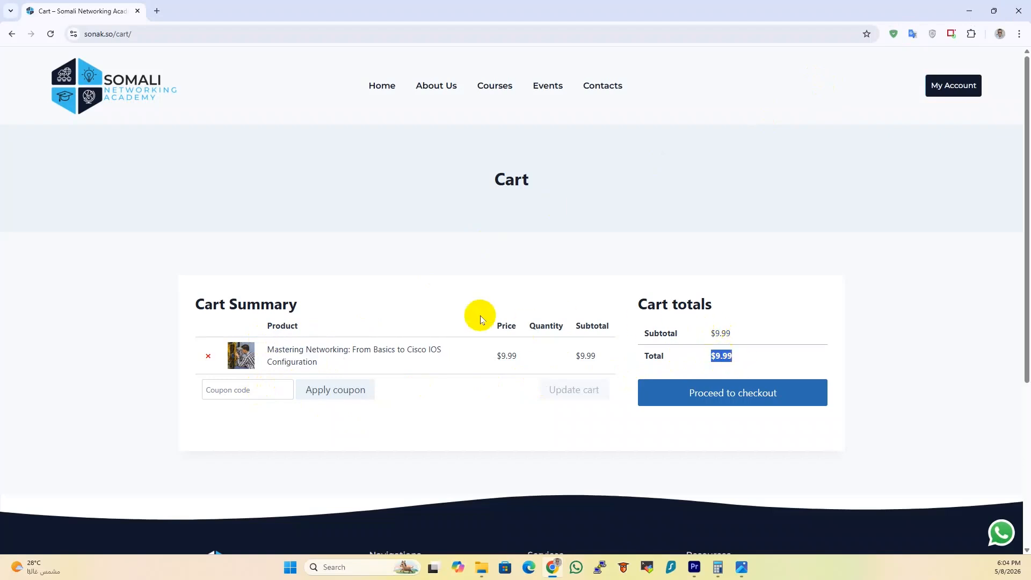
left_click(256, 389)
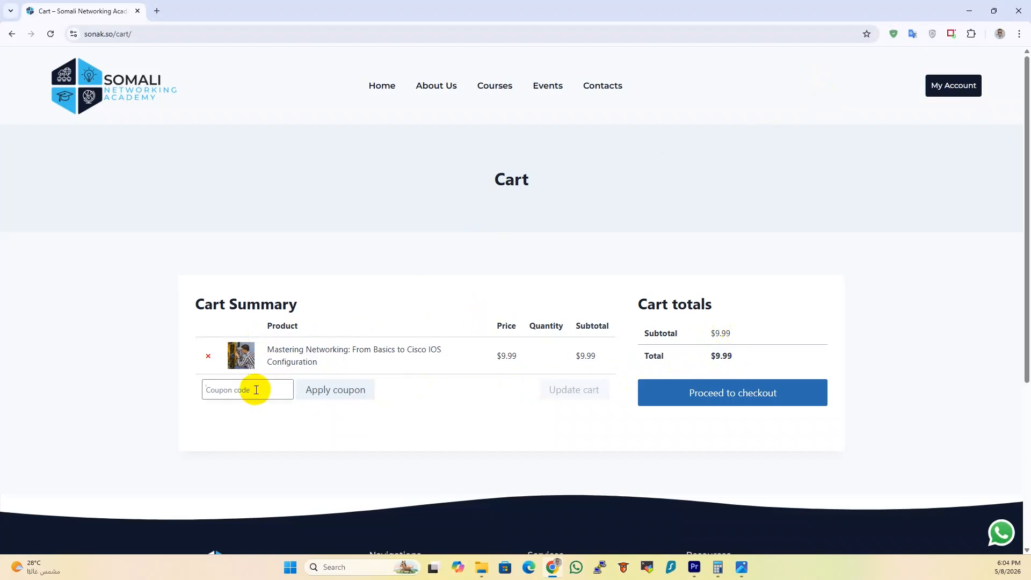
type("may26")
left_click(347, 392)
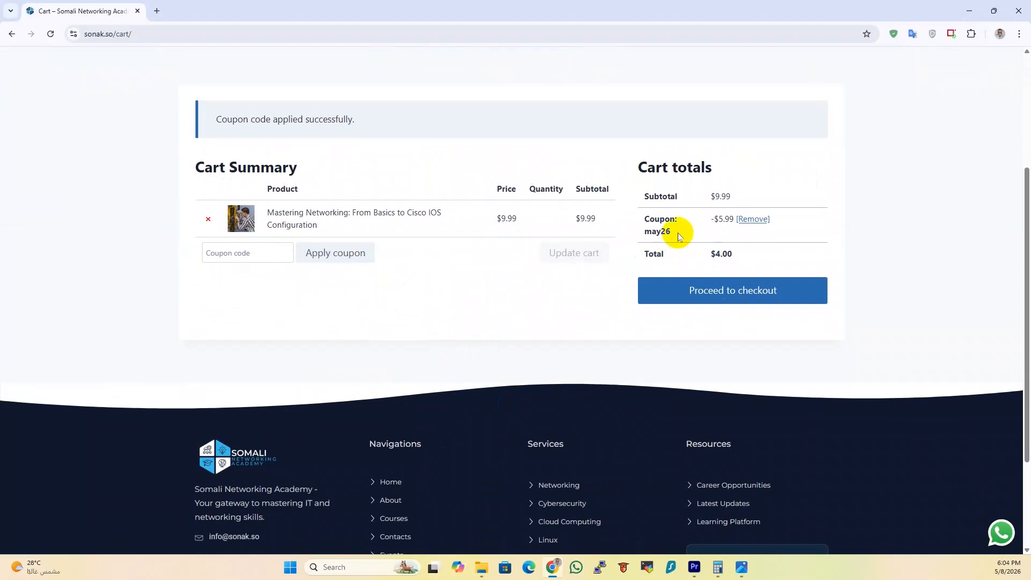
Confirm the $5.99 discount and the $4.00 total, then proceed to checkout
mouse_move(713, 220)
left_mouse_down()
mouse_move(746, 221)
mouse_move(734, 220)
left_mouse_up()
left_click_drag(710, 256, 731, 255)
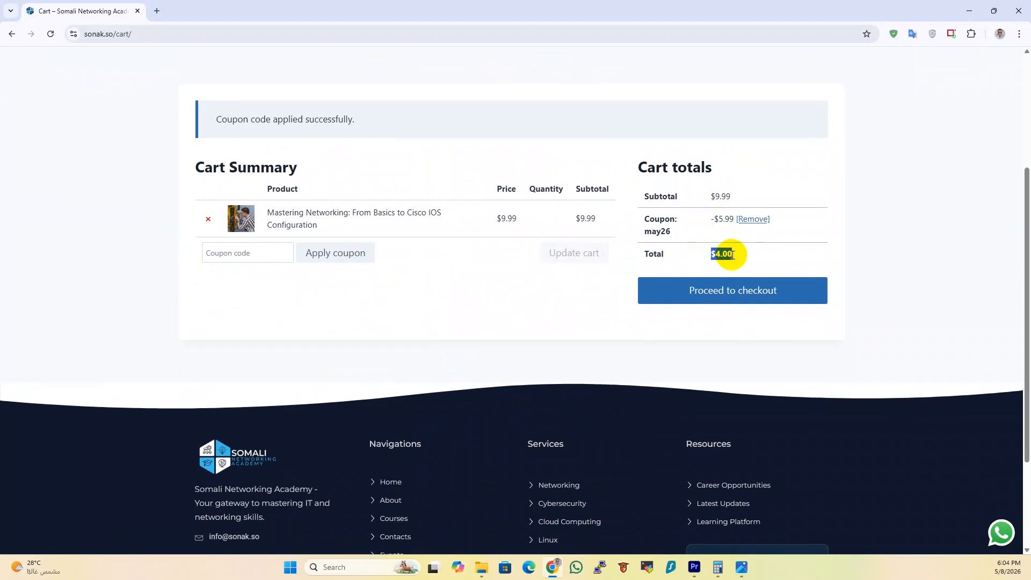
left_click(727, 296)
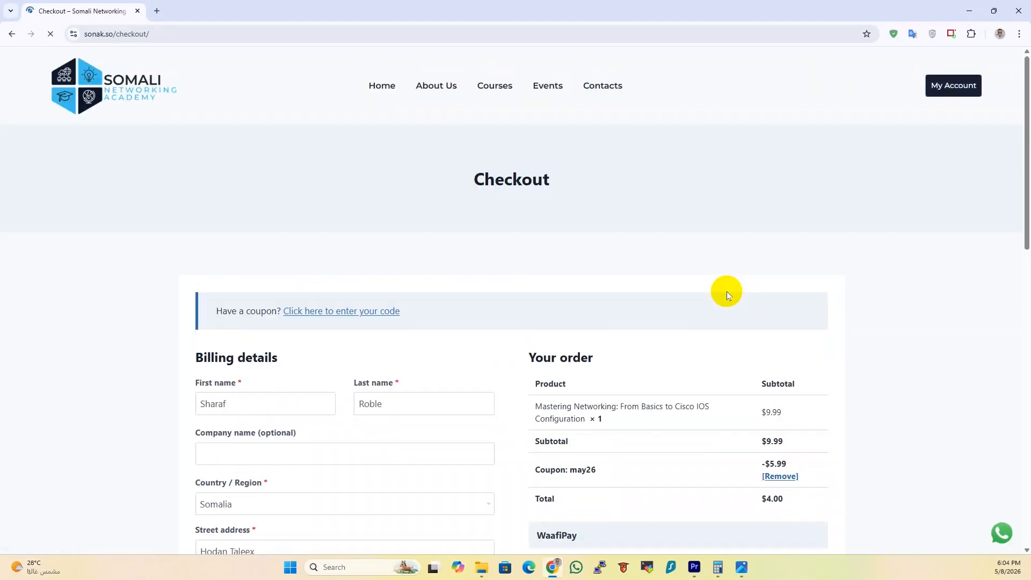
Review the prefilled billing details on the checkout form
scroll(311, 318, "down", 2)
left_click(248, 302)
left_click_drag(248, 302, 246, 272)
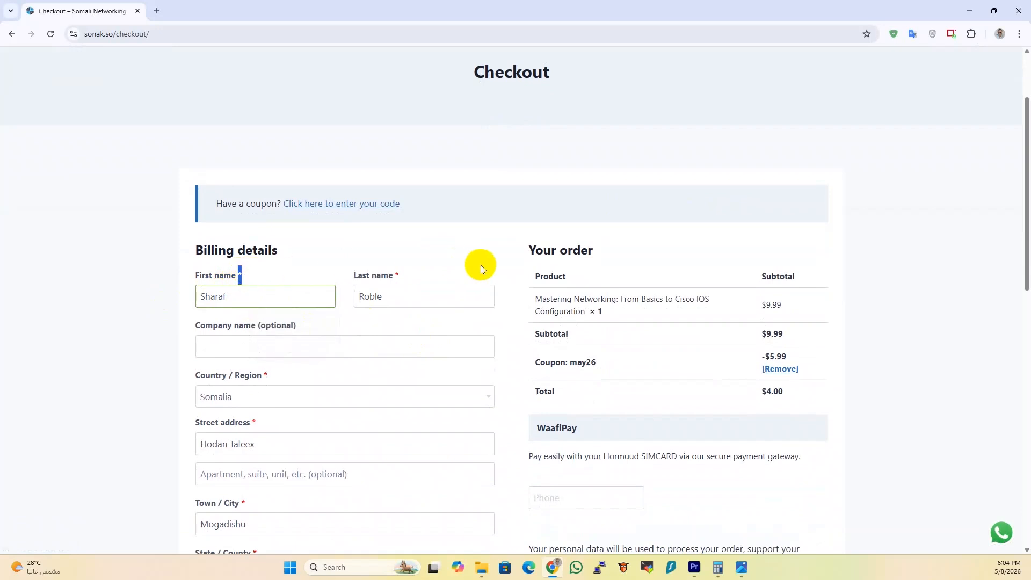
scroll(480, 269, "down", 1)
scroll(342, 430, "down", 1)
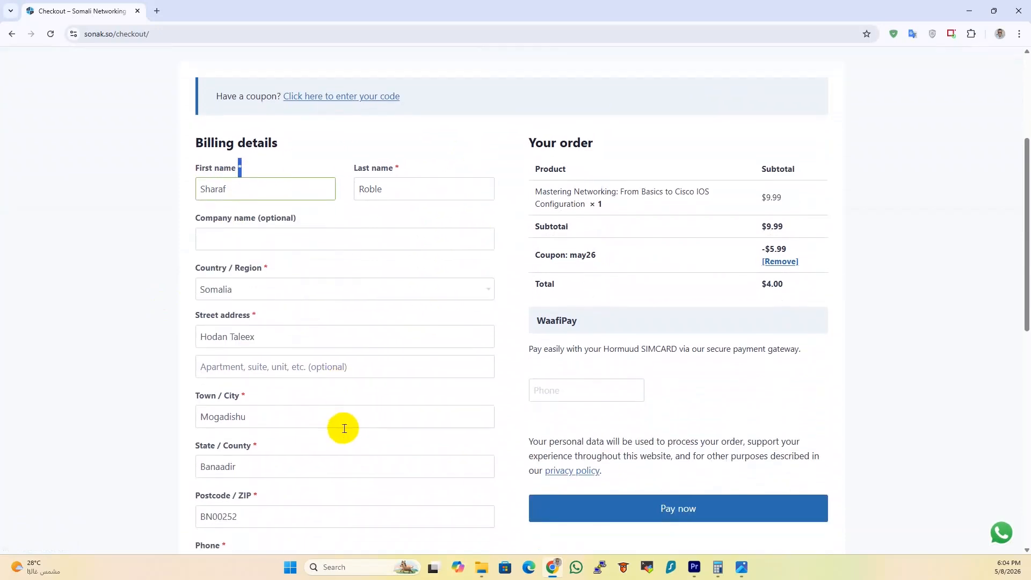
scroll(344, 428, "down", 3)
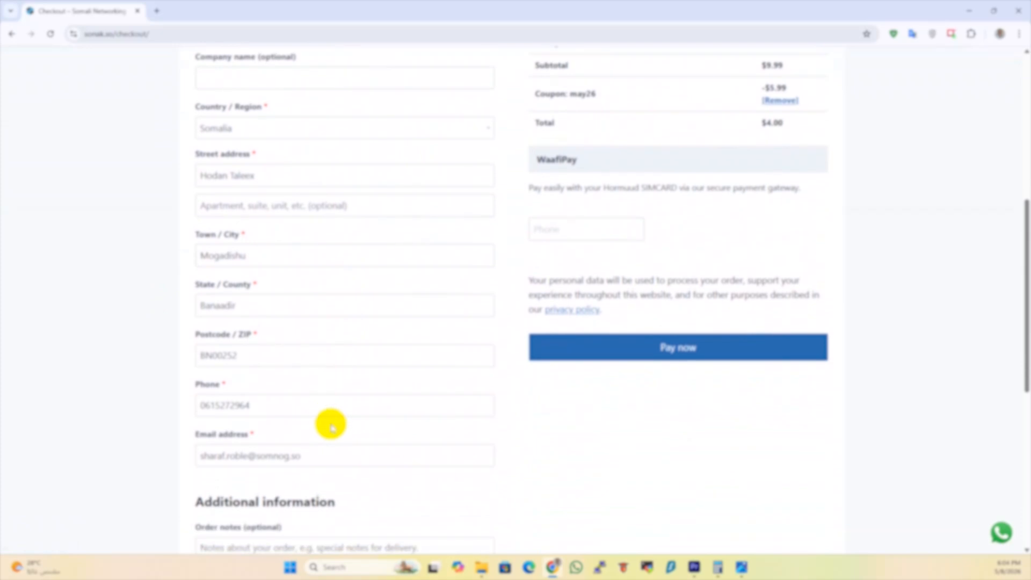
scroll(531, 429, "up", 3)
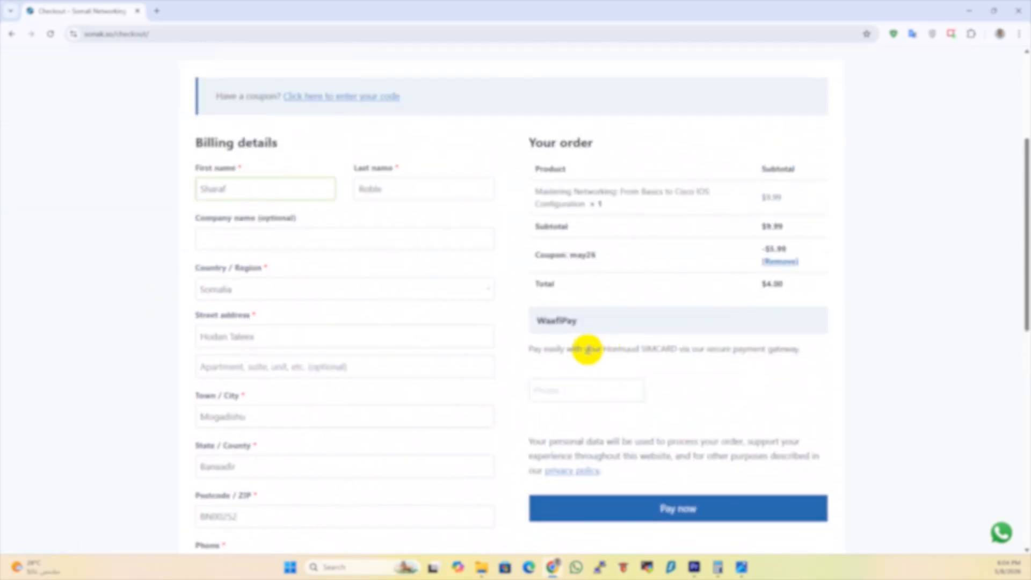
Enter the payer's Hormuud mobile number in the WaafiPay Phone field, correcting the mistyped digits
left_click(554, 388)
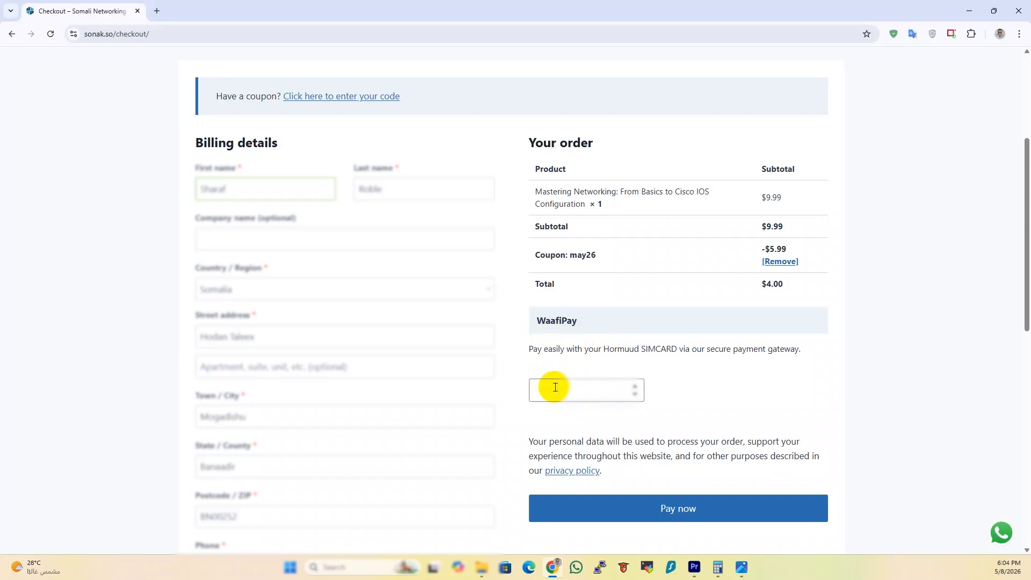
type("0771")
double_click(555, 388)
left_click(683, 509)
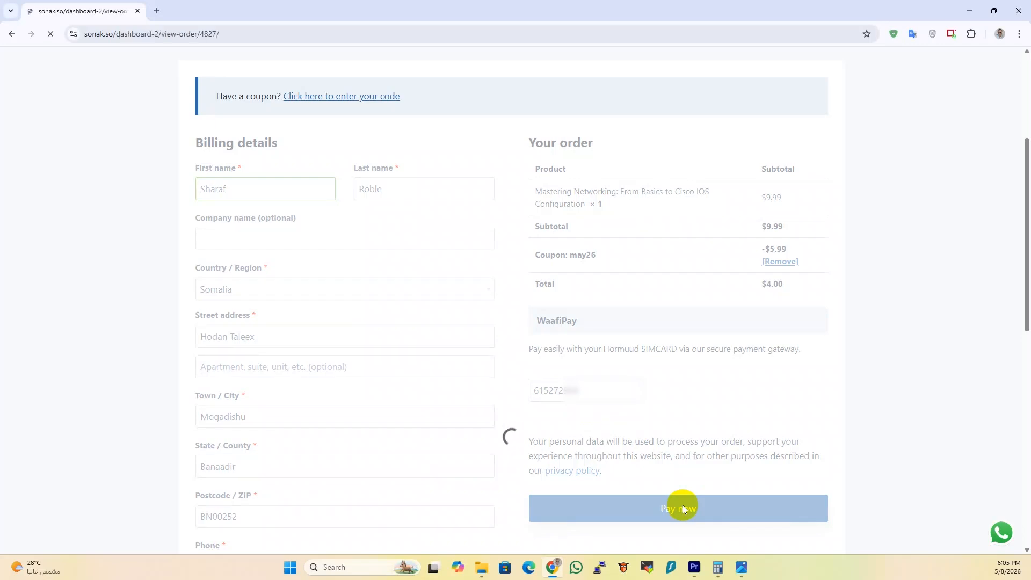
scroll(438, 302, "down", 2)
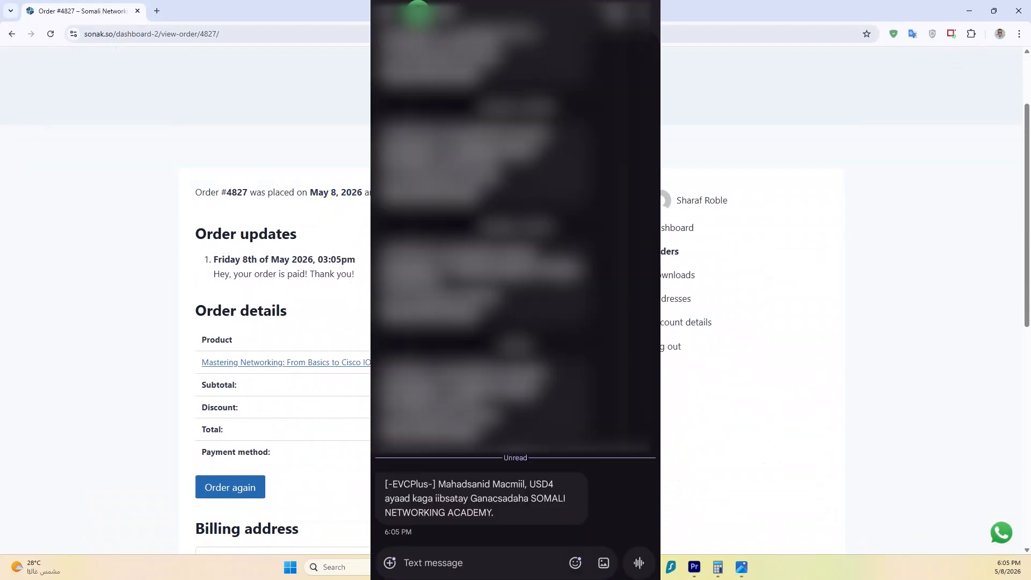
scroll(208, 299, "up", 2)
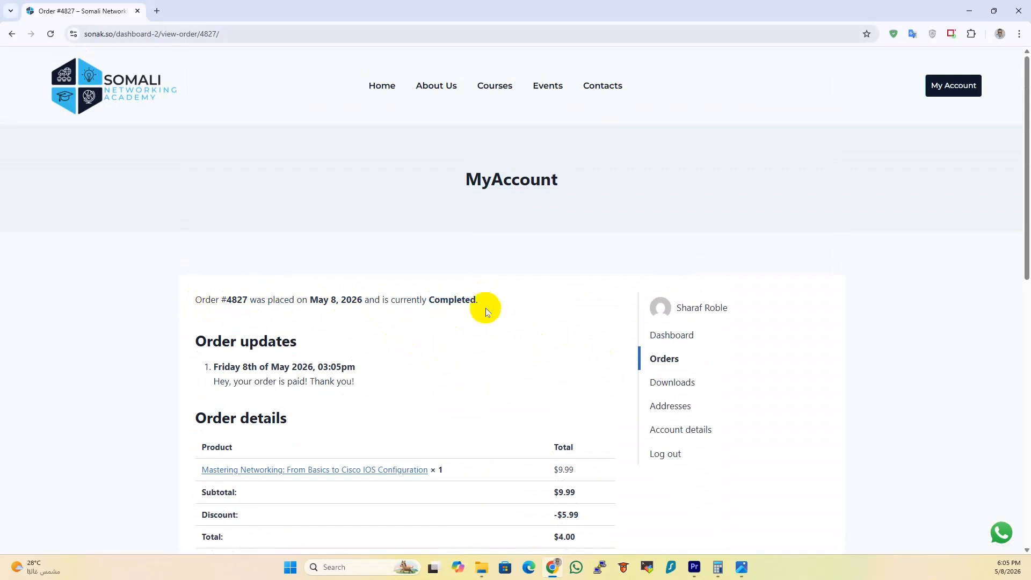
From My Account, start Mastering Networking and open Section 2's Rate This course lesson
left_click(955, 89)
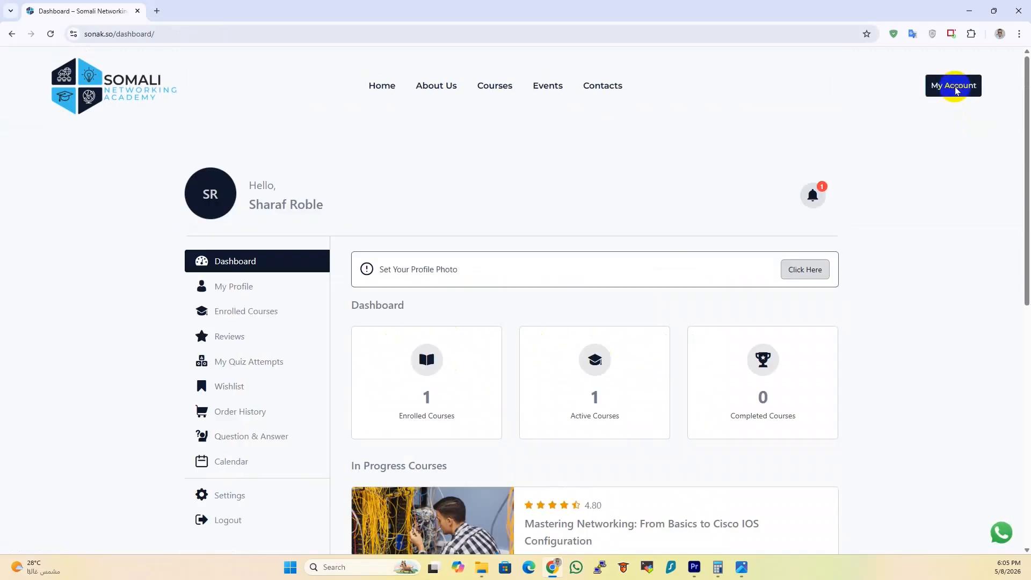
scroll(605, 420, "down", 2)
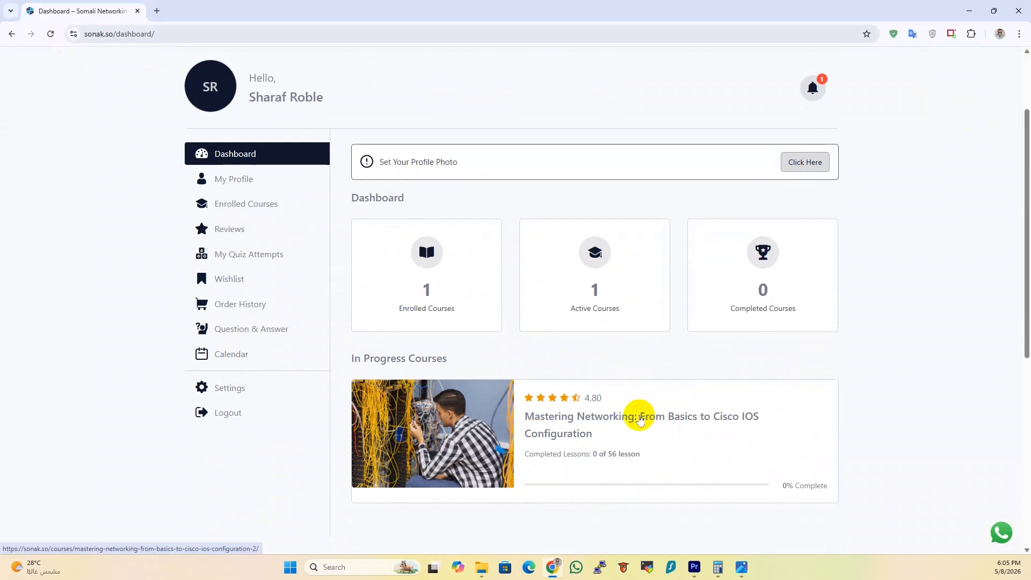
left_click(634, 422)
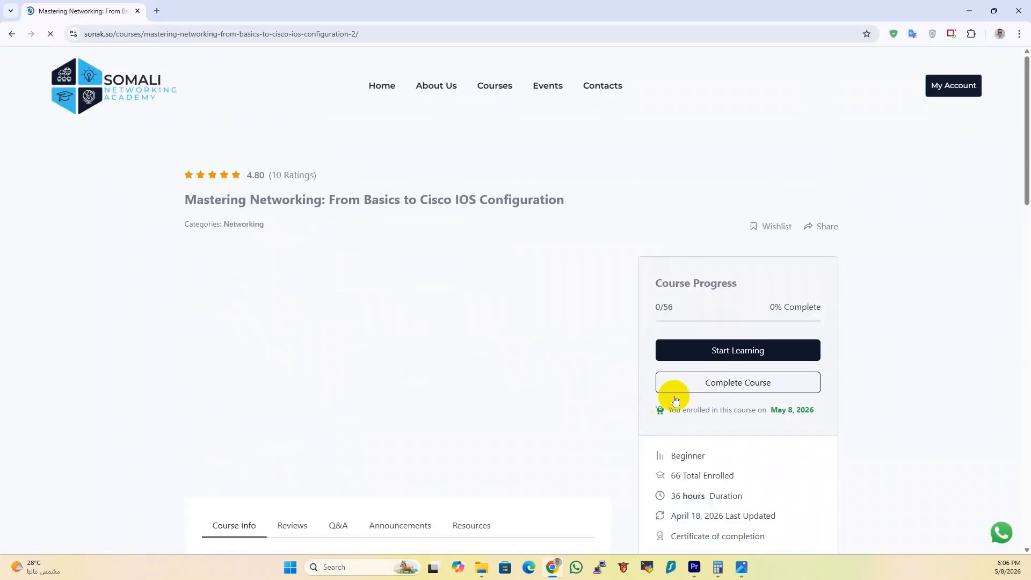
left_click(730, 350)
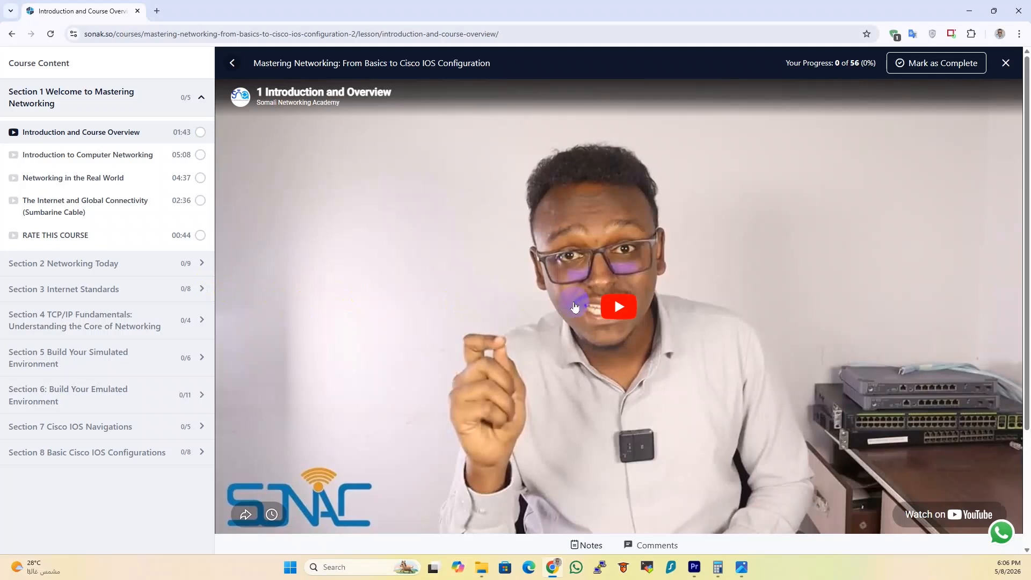
left_click(104, 263)
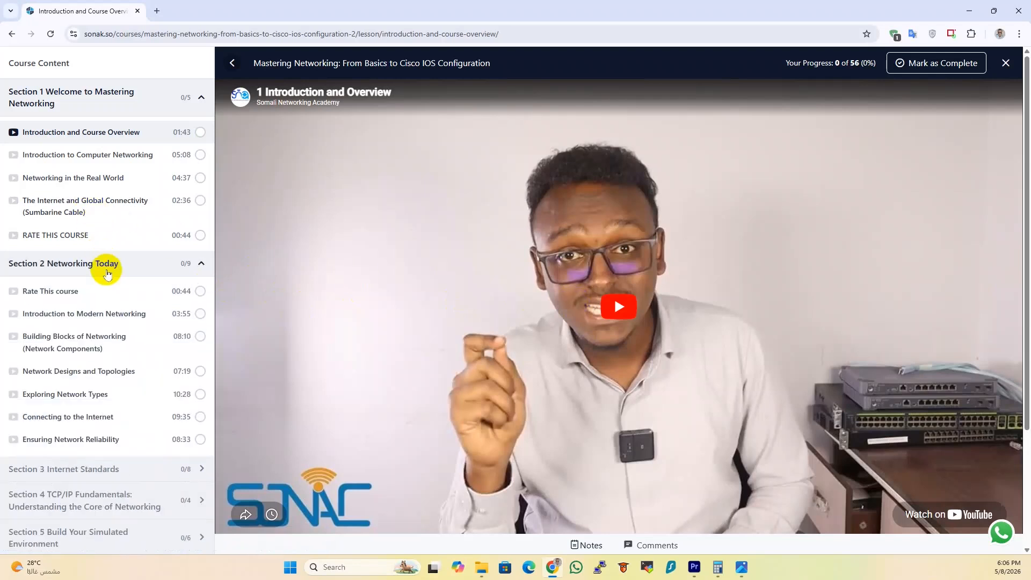
left_click(96, 294)
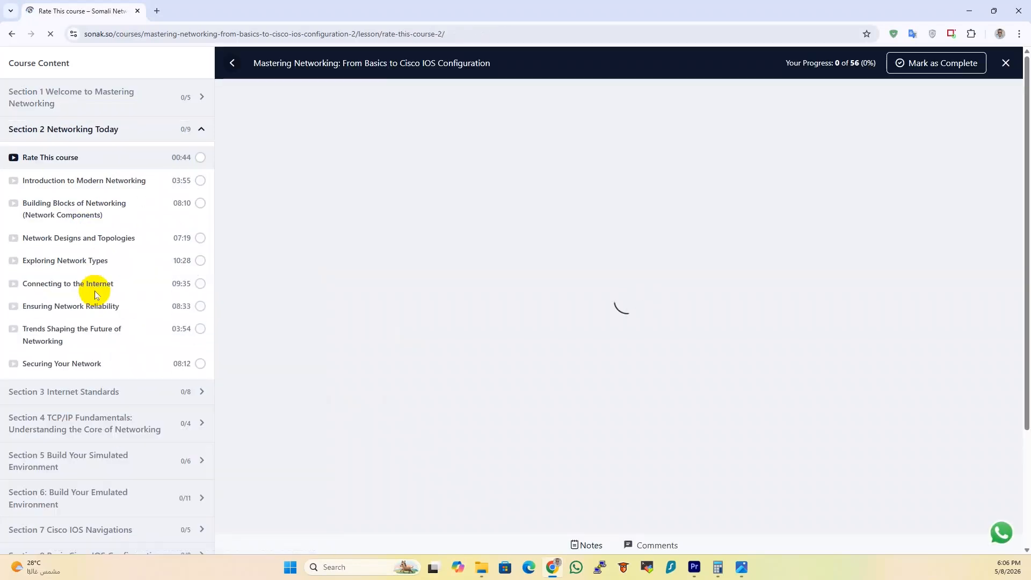